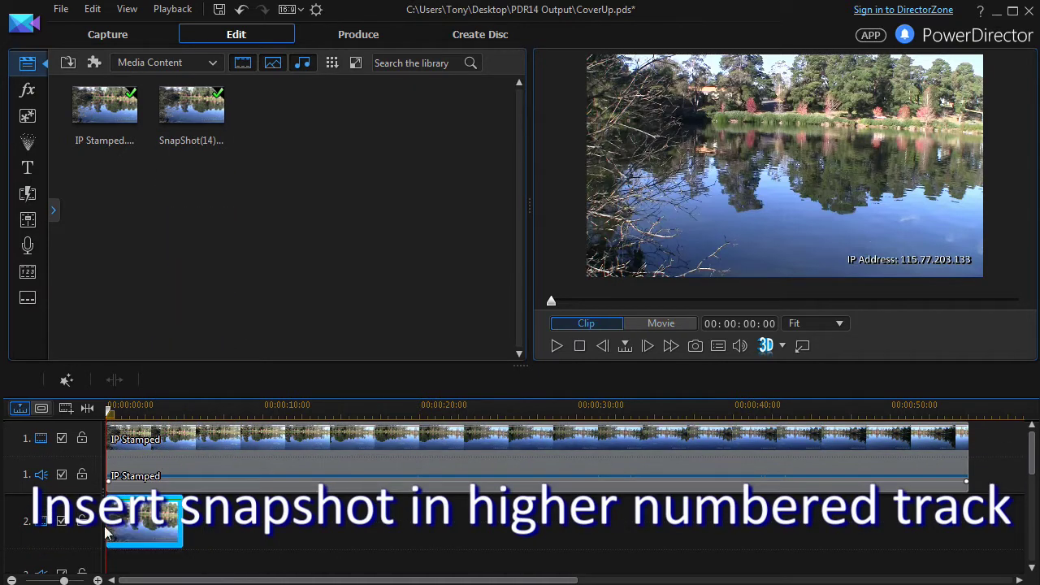
Extend the snapshot on track 2 to the end of the IP Stamped clip and return playback to the start.
left_click_drag(183, 510, 966, 509)
left_click(1000, 487)
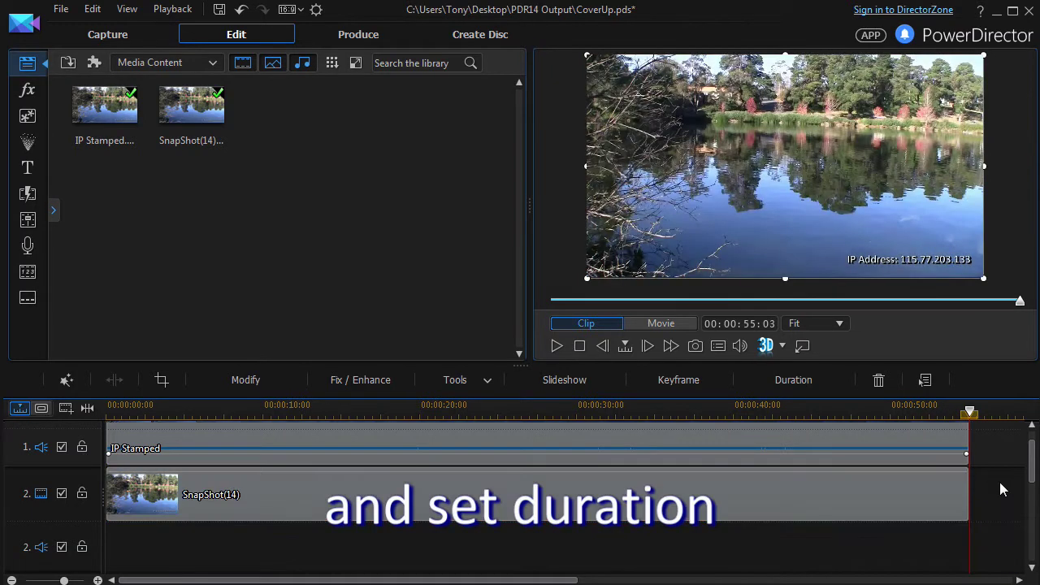
left_click(580, 346)
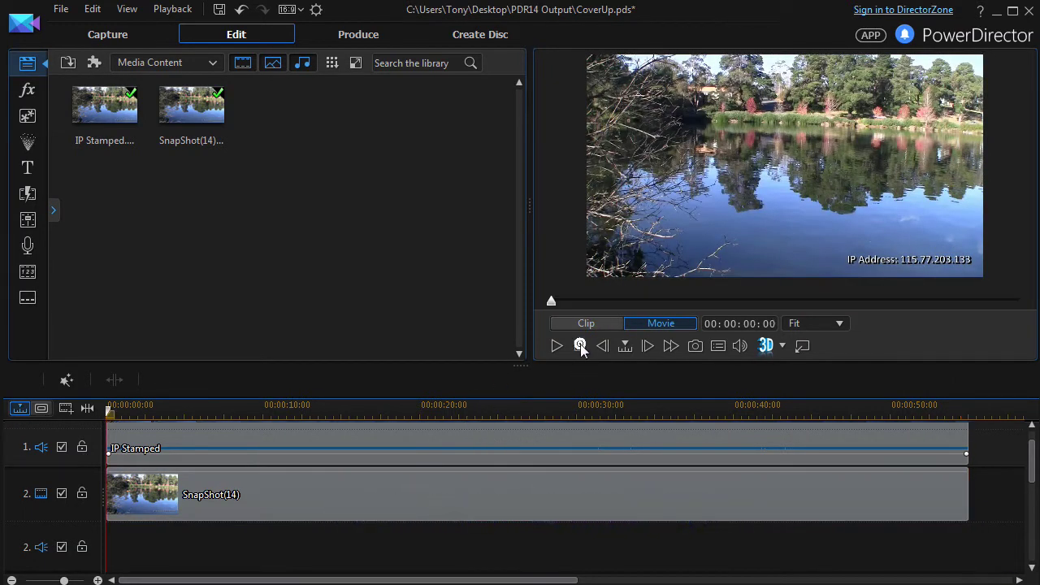
Open the track 2 snapshot in PiP Designer, apply the plain rectangular mask and turn off Maintain mask aspect ratio.
left_click(276, 494)
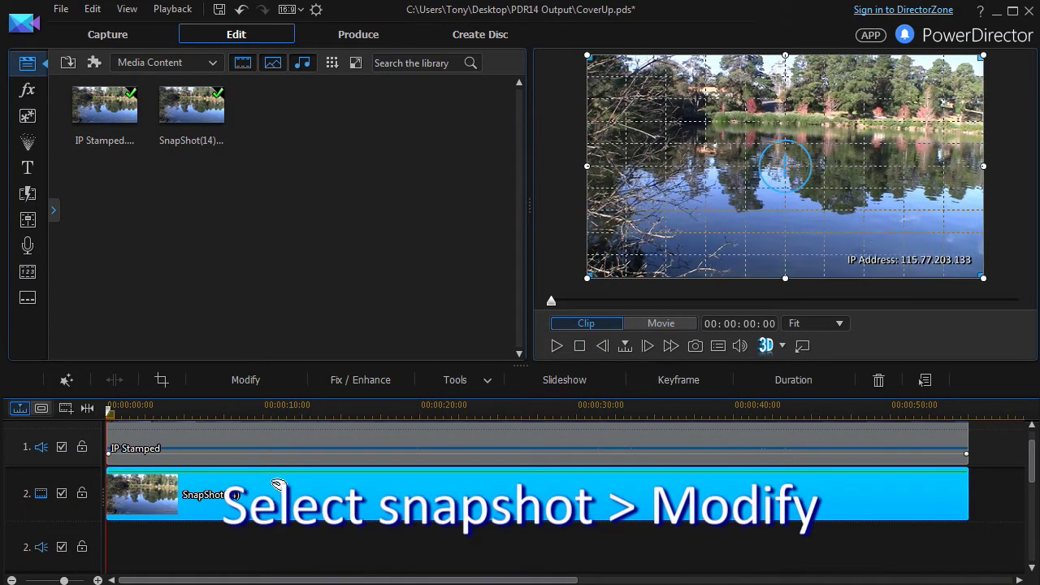
left_click(247, 381)
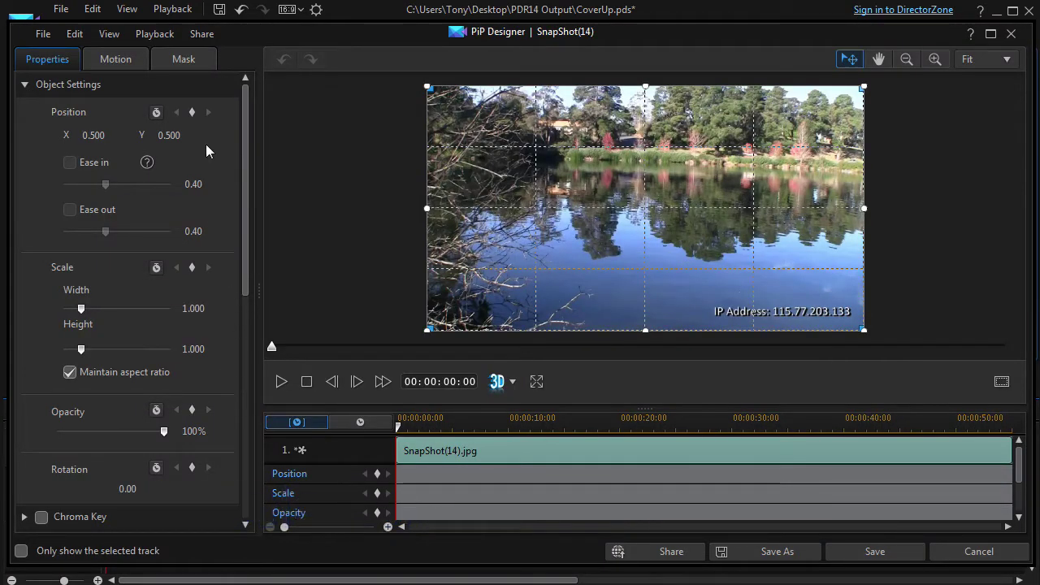
left_click(184, 63)
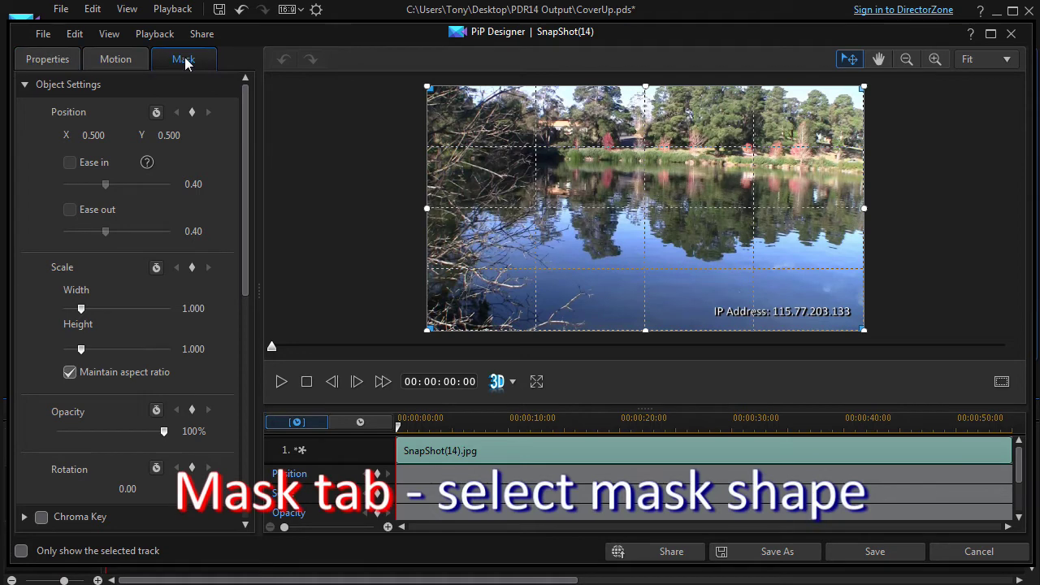
left_click(122, 172)
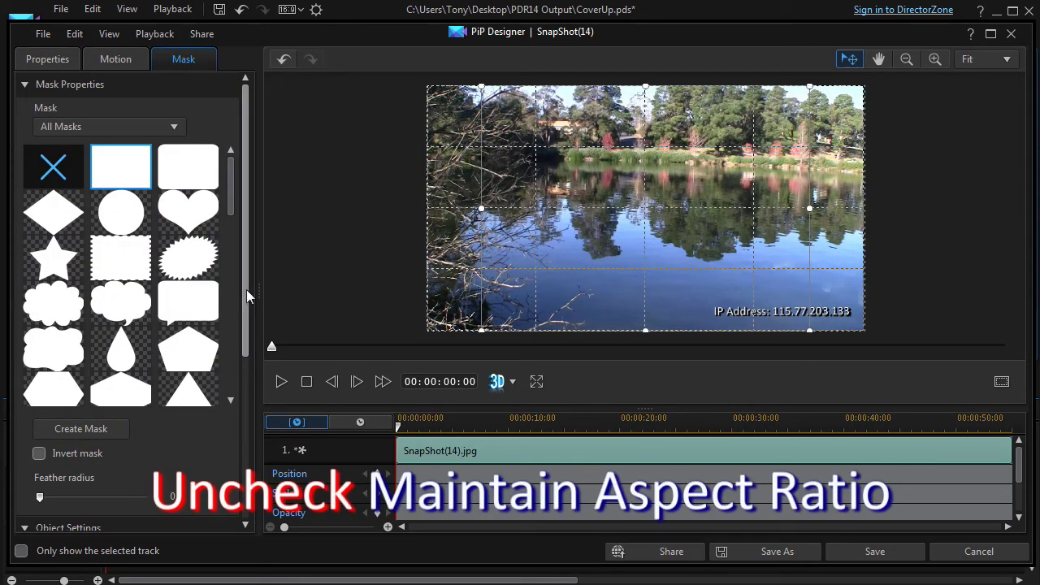
left_click_drag(246, 289, 245, 452)
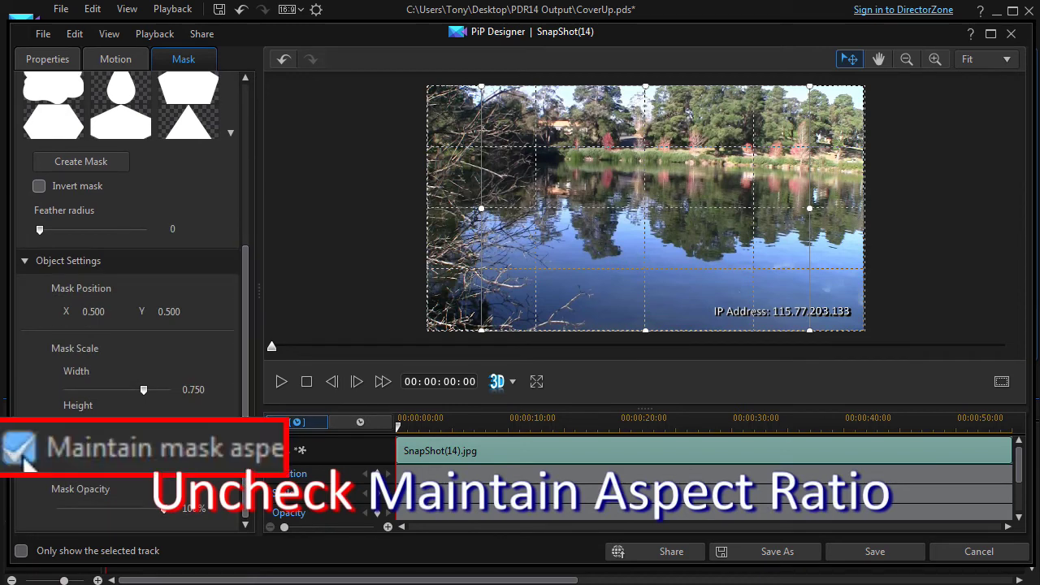
left_click(70, 447)
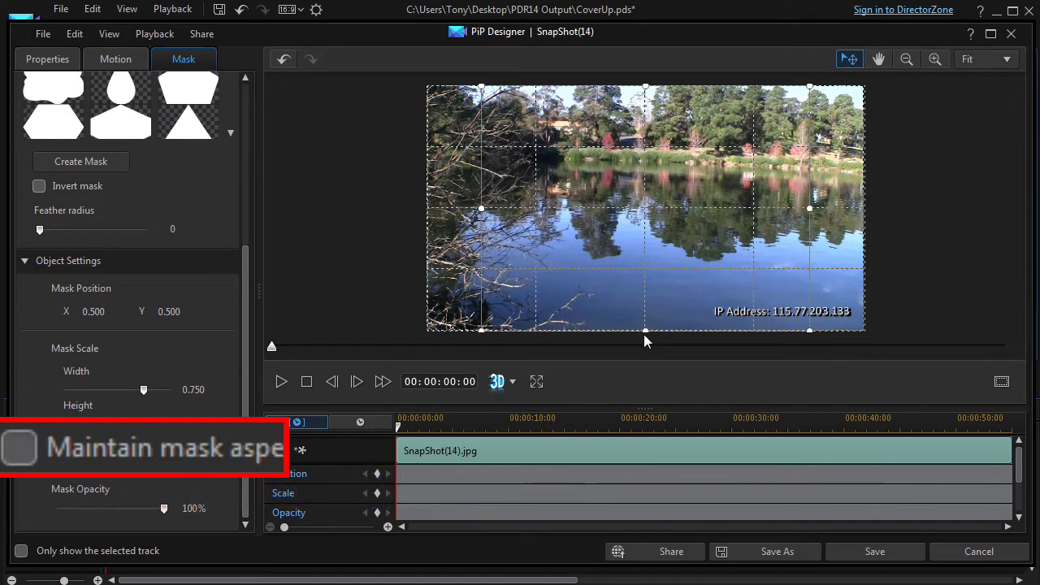
Shrink the mask to about 0.453 wide and 0.093 high, placed at about X 0.664, Y 0.818 just above the IP address text.
left_click_drag(645, 328, 644, 319)
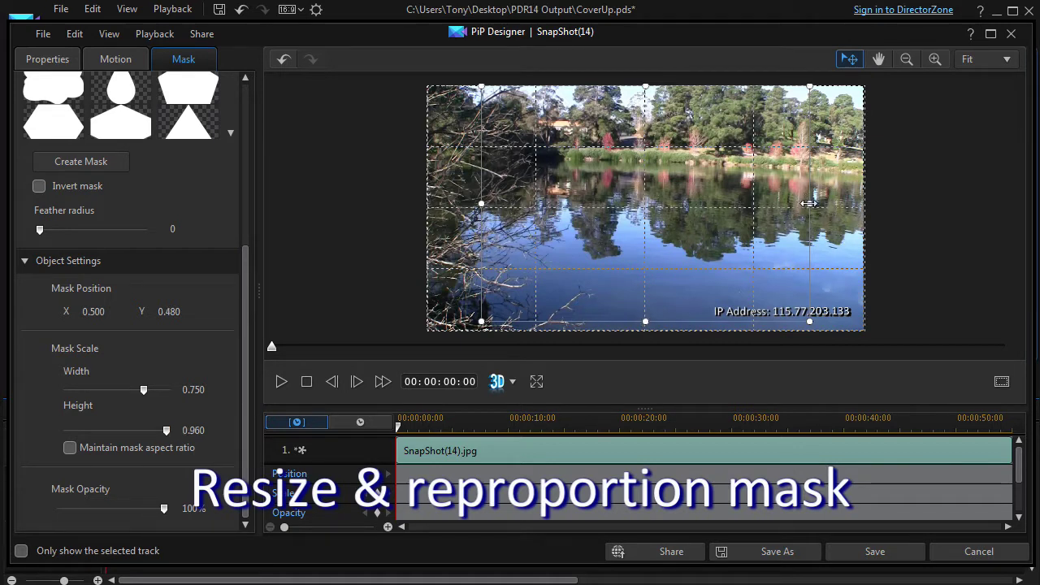
left_click_drag(808, 203, 708, 214)
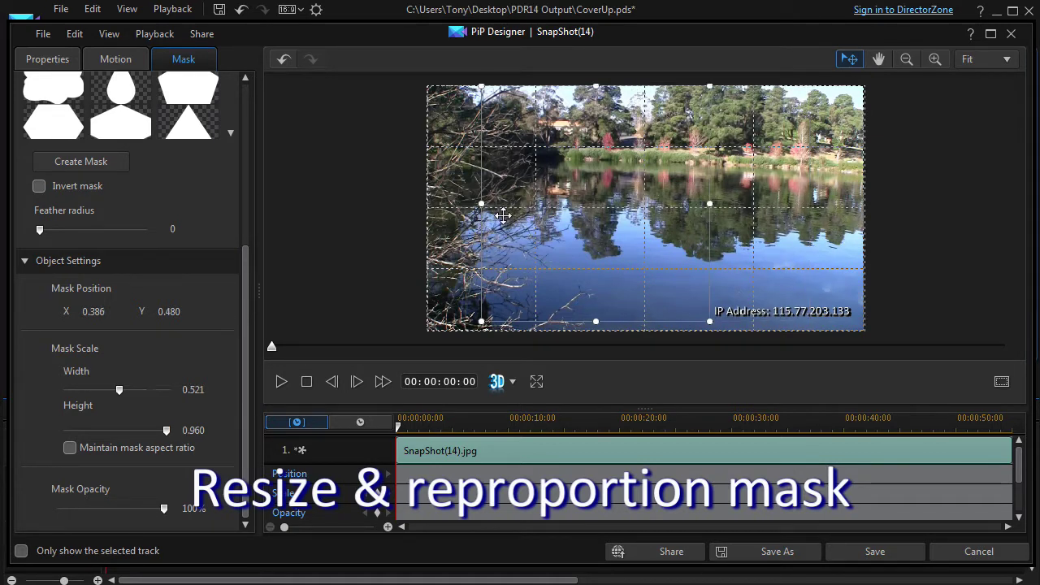
left_click_drag(481, 204, 529, 200)
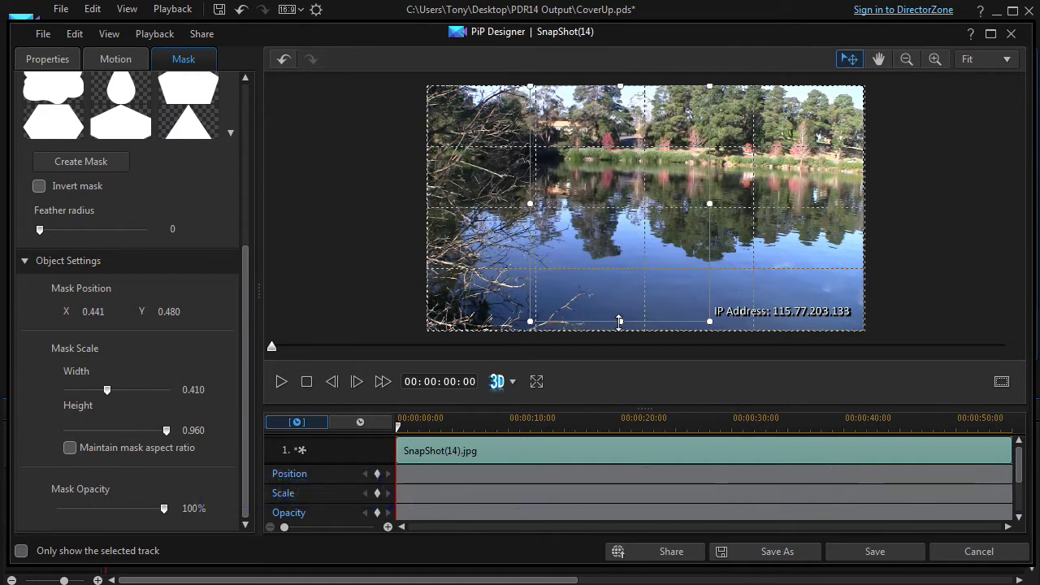
left_click_drag(620, 321, 632, 297)
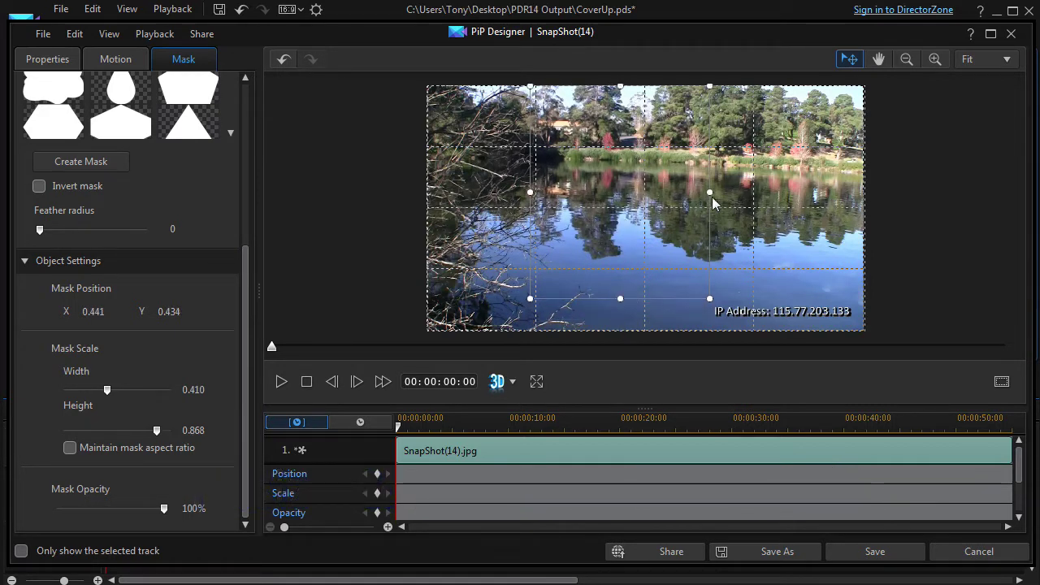
left_click_drag(712, 191, 745, 194)
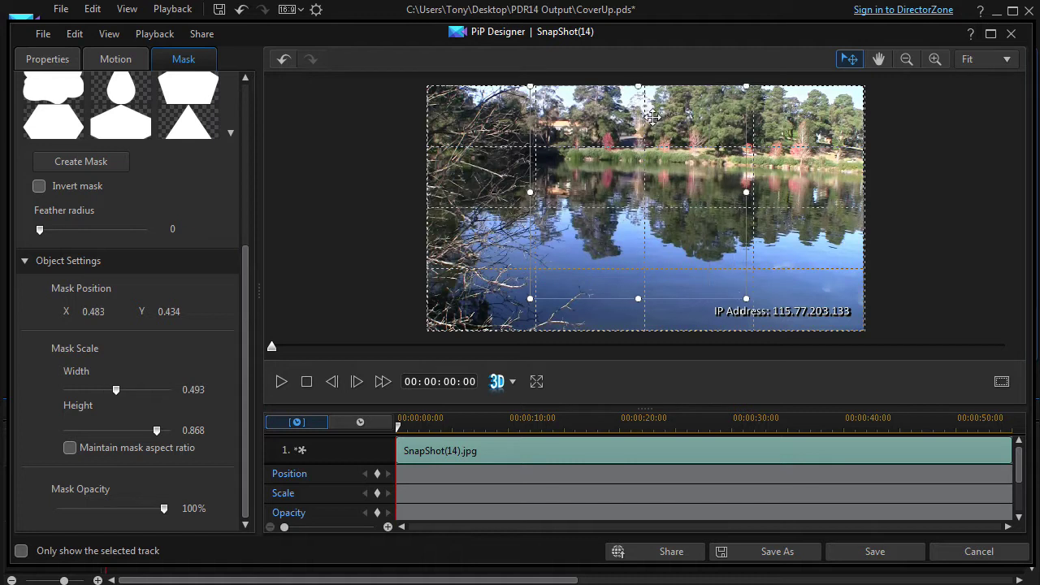
left_click_drag(638, 85, 654, 270)
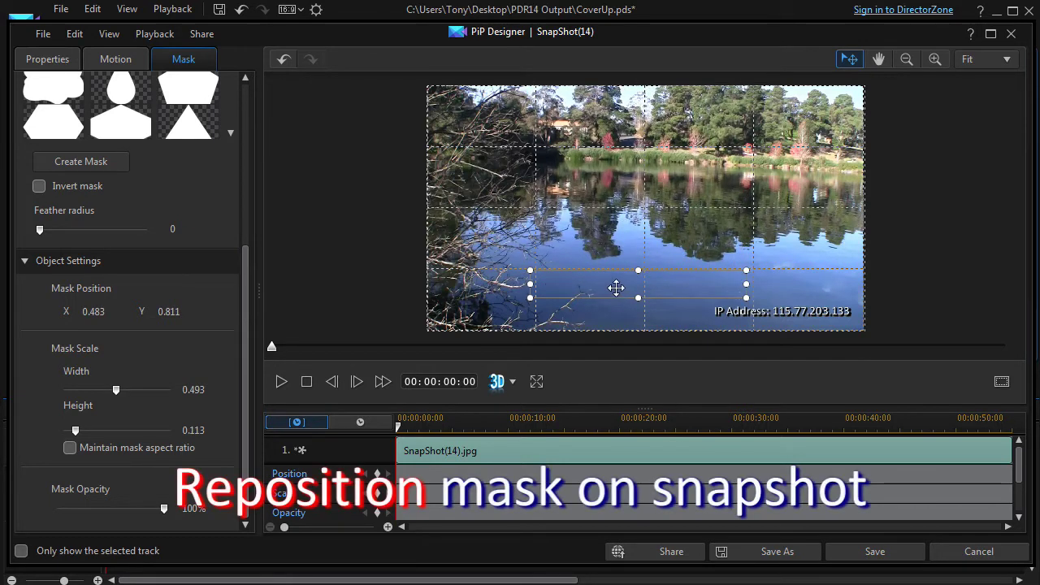
left_click_drag(613, 285, 682, 285)
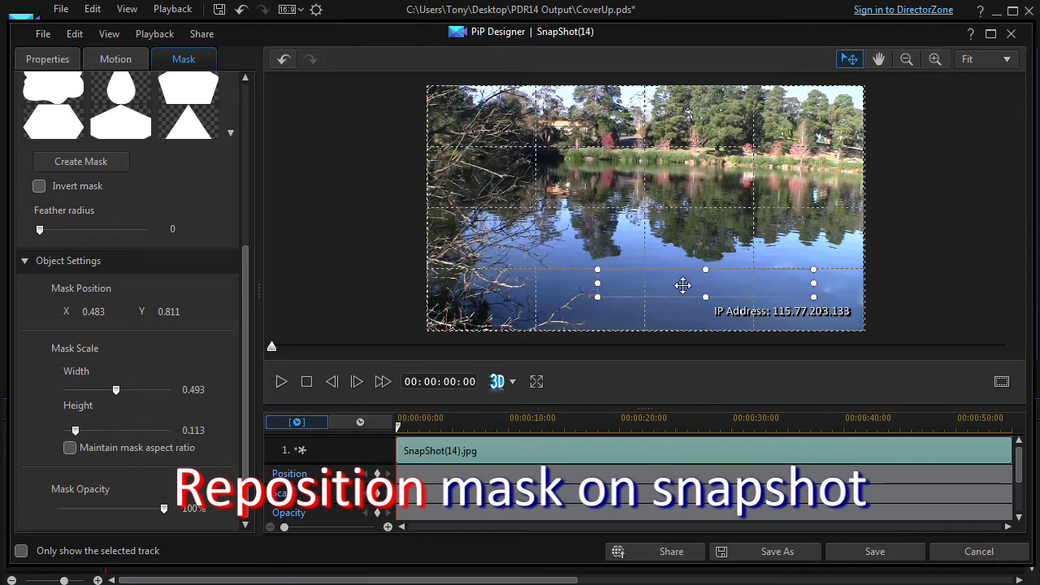
left_click_drag(601, 284, 620, 284)
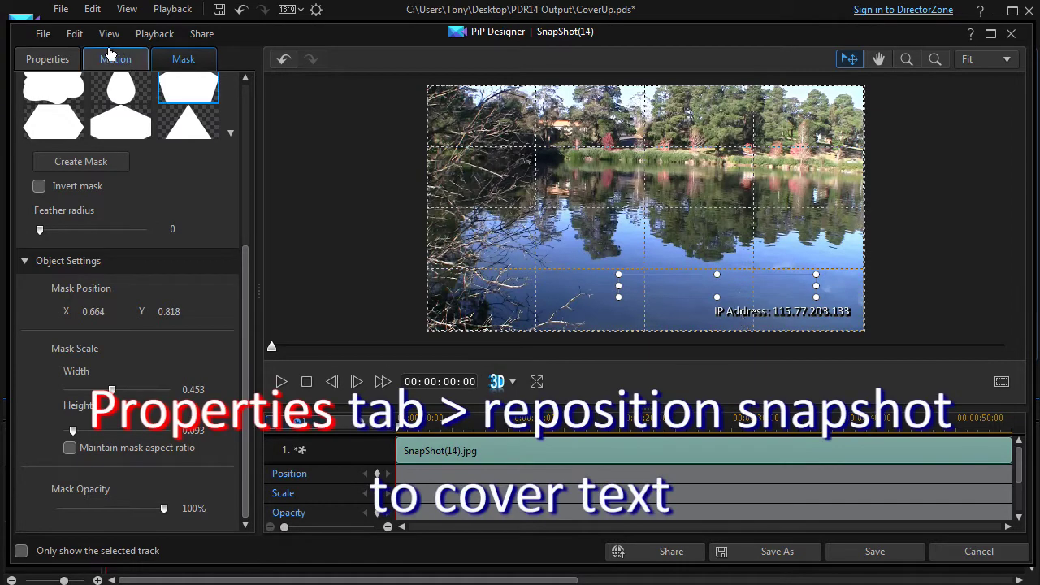
Move the snapshot to about X 0.593, Y 0.603 over the IP address text, narrow its mask to about 0.349, and save.
left_click(70, 59)
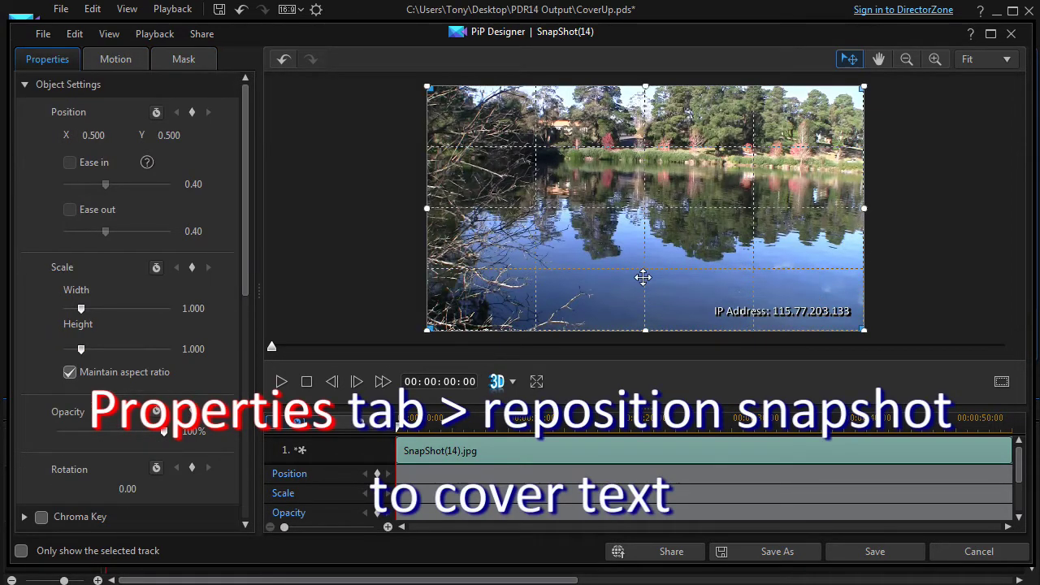
left_click_drag(611, 231, 650, 254)
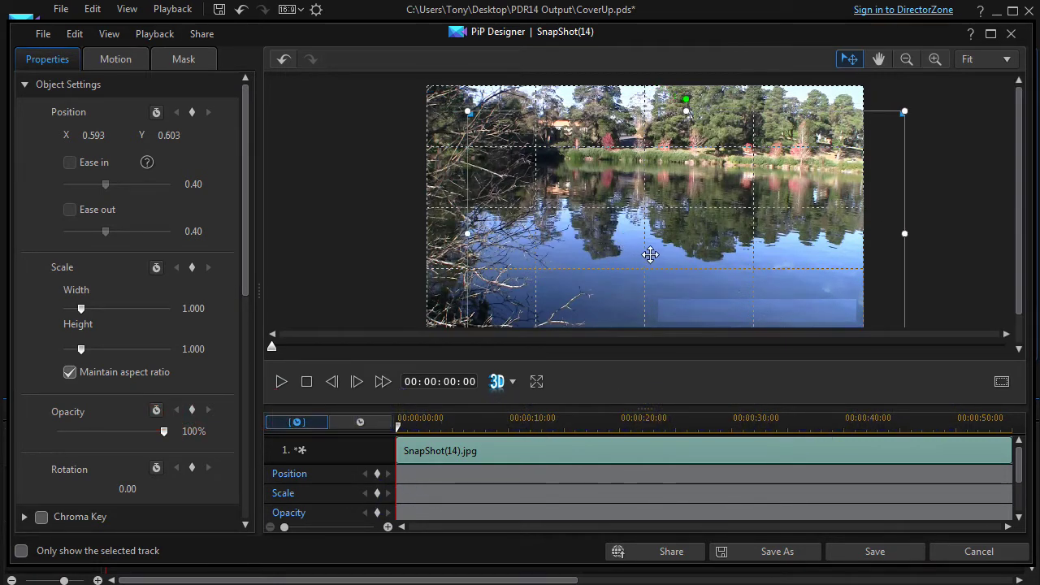
left_click(189, 62)
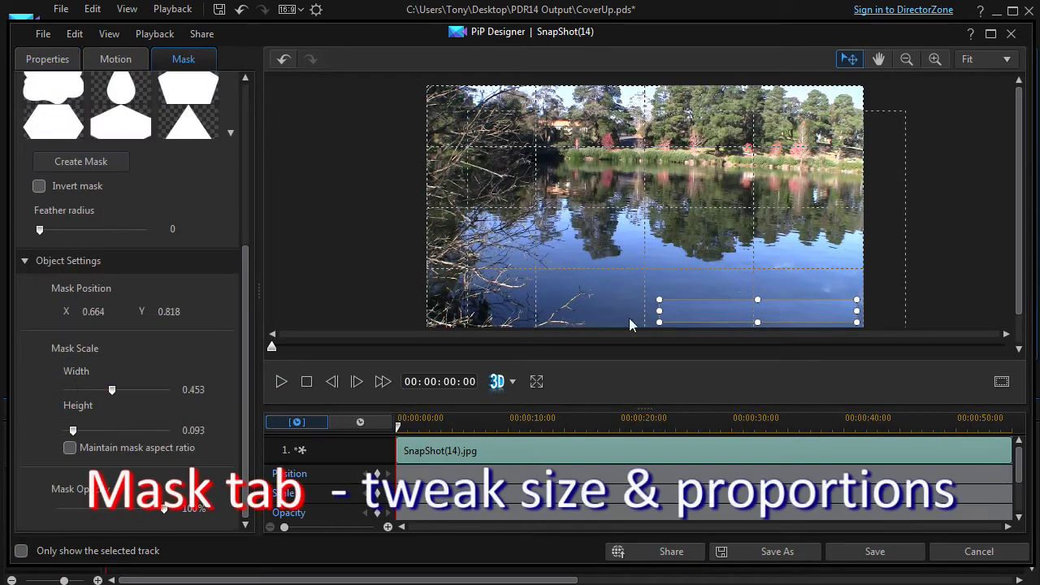
left_click_drag(662, 311, 709, 310)
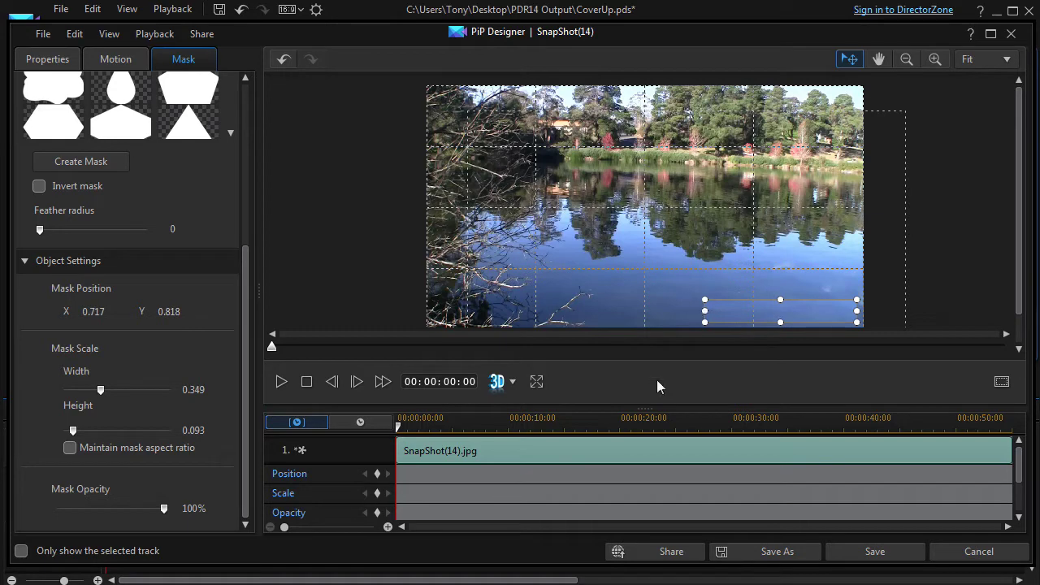
left_click(873, 552)
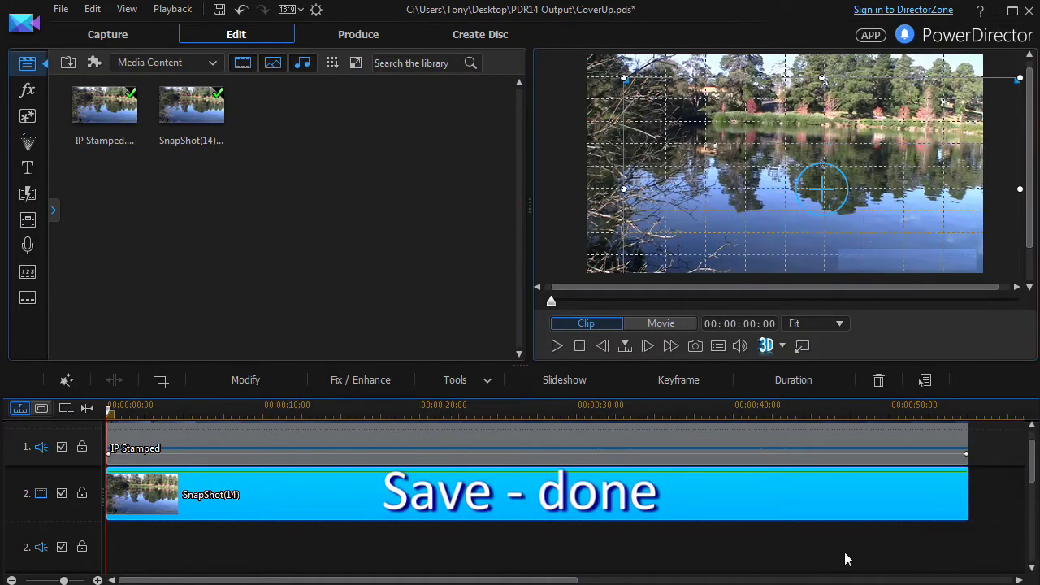
Play the first few seconds of the movie to check the patch covering the IP address text.
left_click(636, 557)
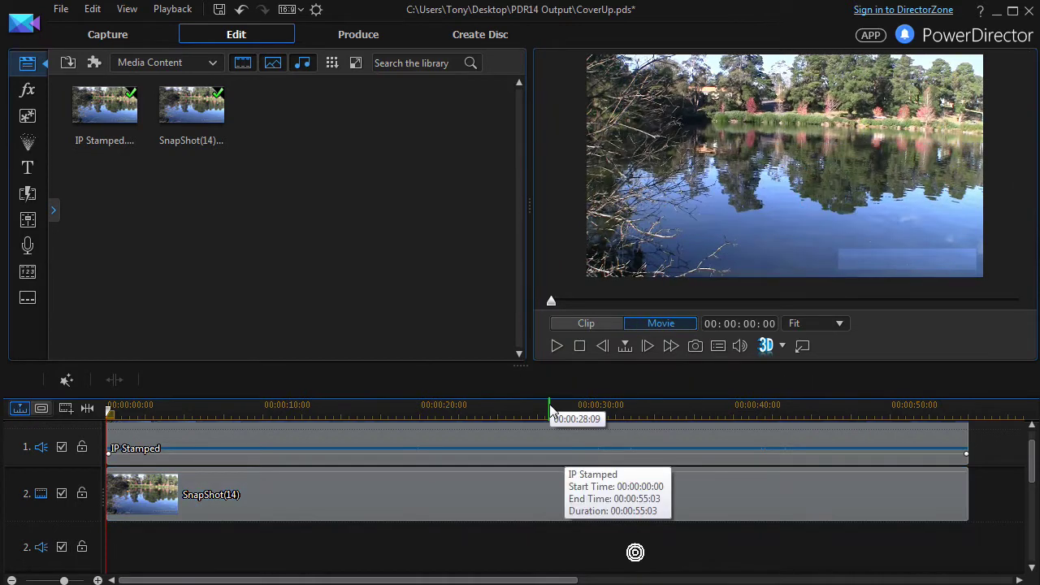
left_click(556, 346)
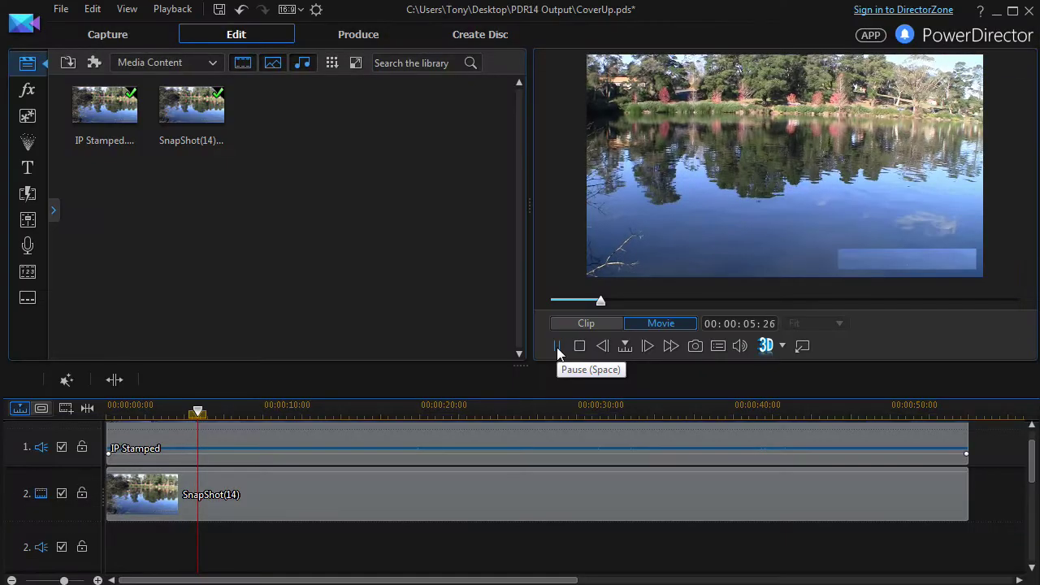
left_click(557, 347)
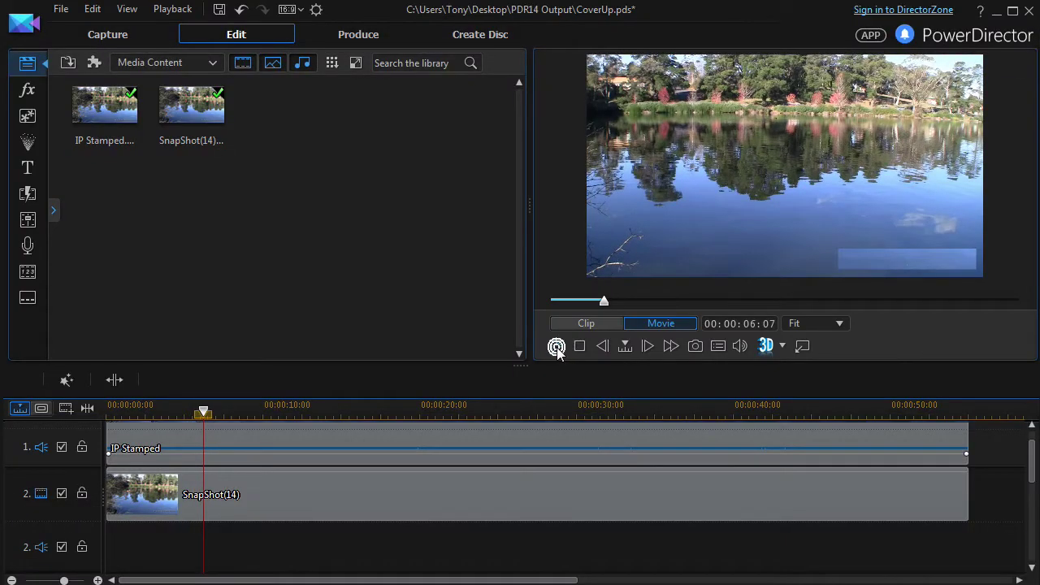
Compress the timeline scale and add a second copy of the IP Stamped clip directly after the first on track 1.
left_click_drag(406, 412, 204, 410)
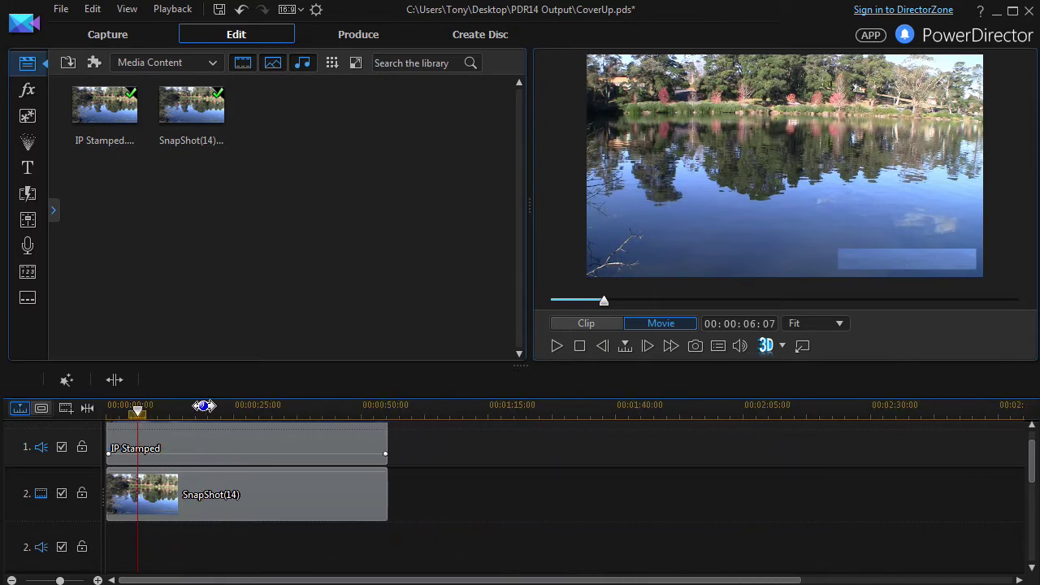
left_click_drag(104, 104, 388, 471)
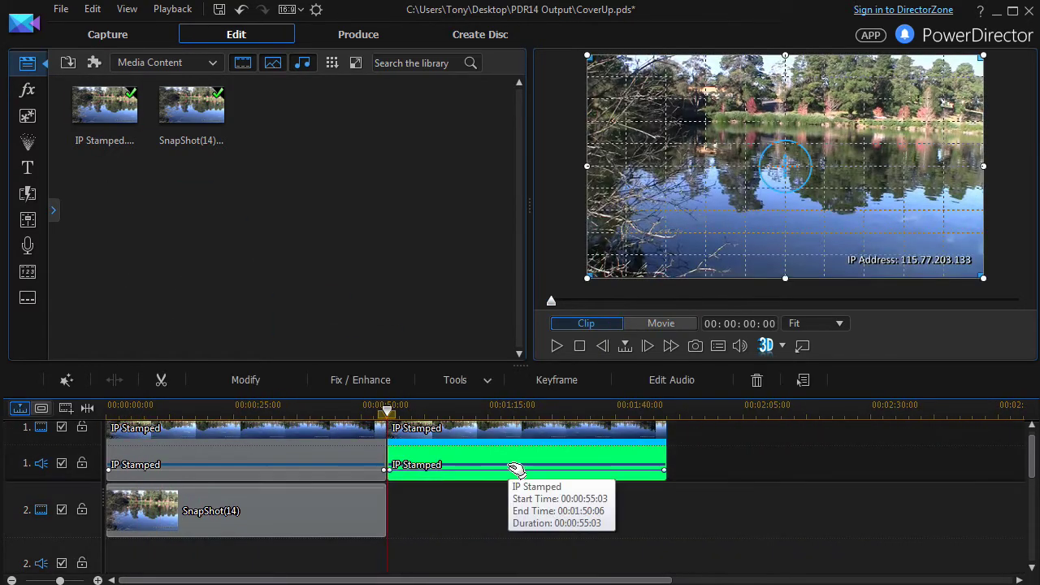
left_click(216, 99)
Insert the 0,120,255 color board on track 2 after the snapshot, spanning the full length of the second IP Stamped clip.
left_click(207, 63)
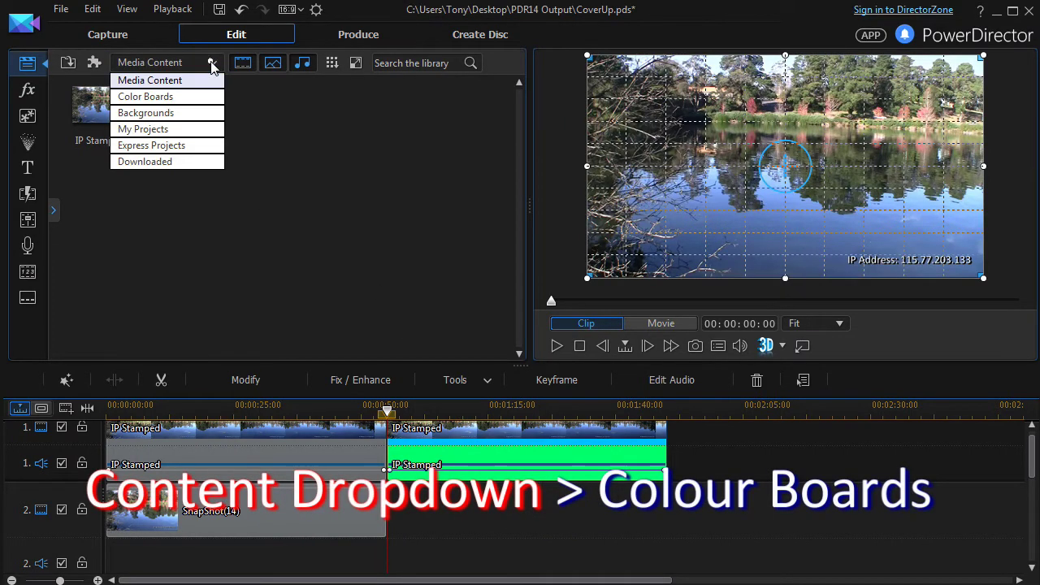
left_click(195, 96)
left_click(186, 104)
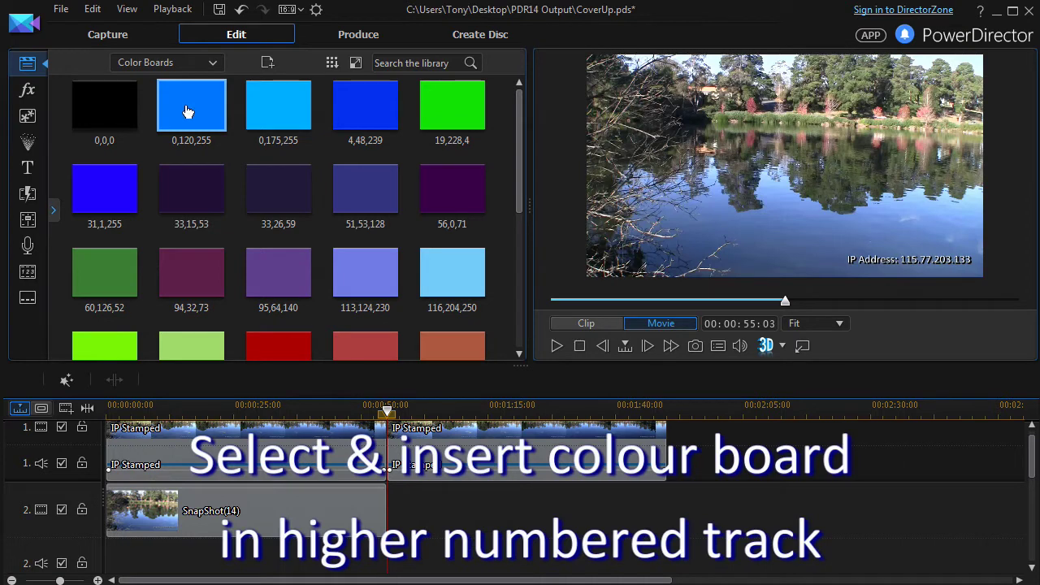
left_click_drag(186, 111, 666, 511)
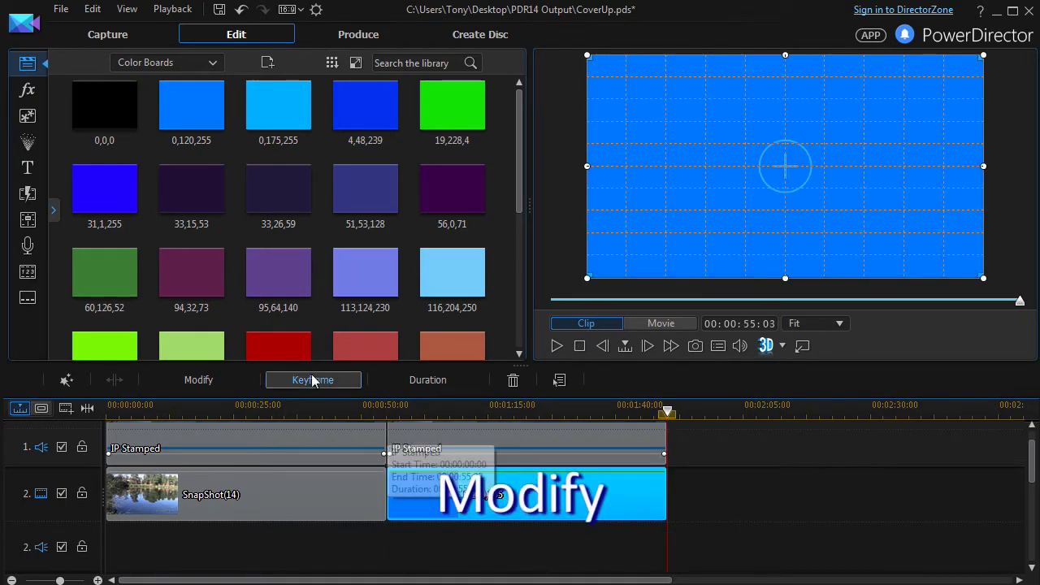
In PiP Designer, unlock the color board's aspect ratio, shrink it to a strip about 0.079 high over the IP address text area, and save.
left_click(215, 376)
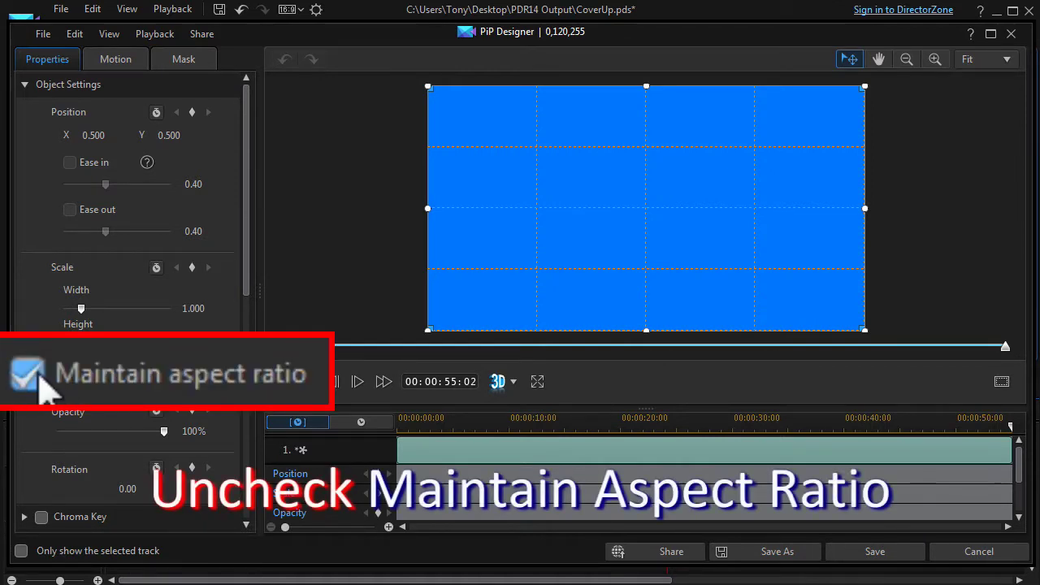
left_click(70, 361)
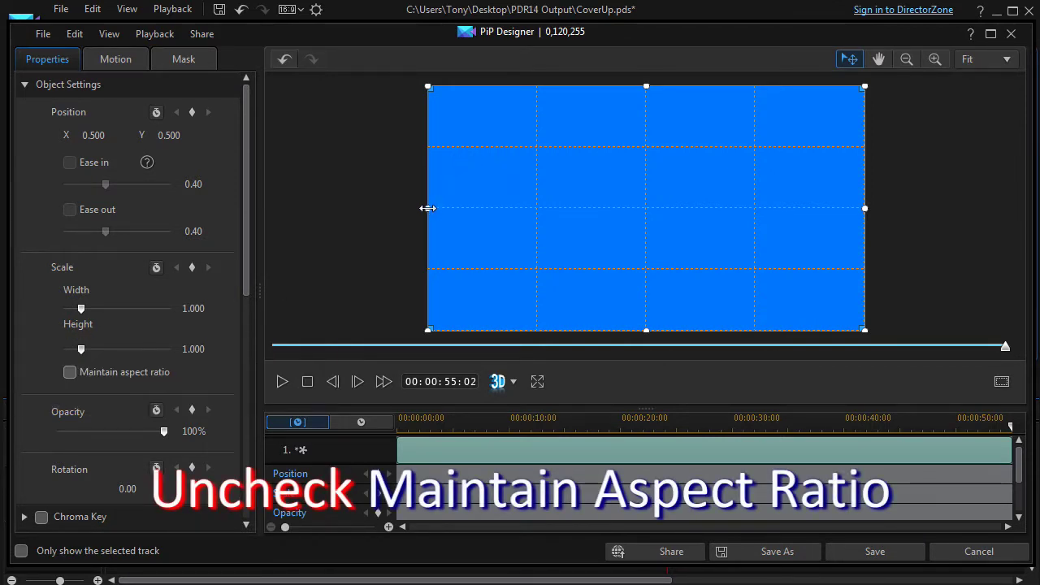
left_click_drag(428, 208, 709, 213)
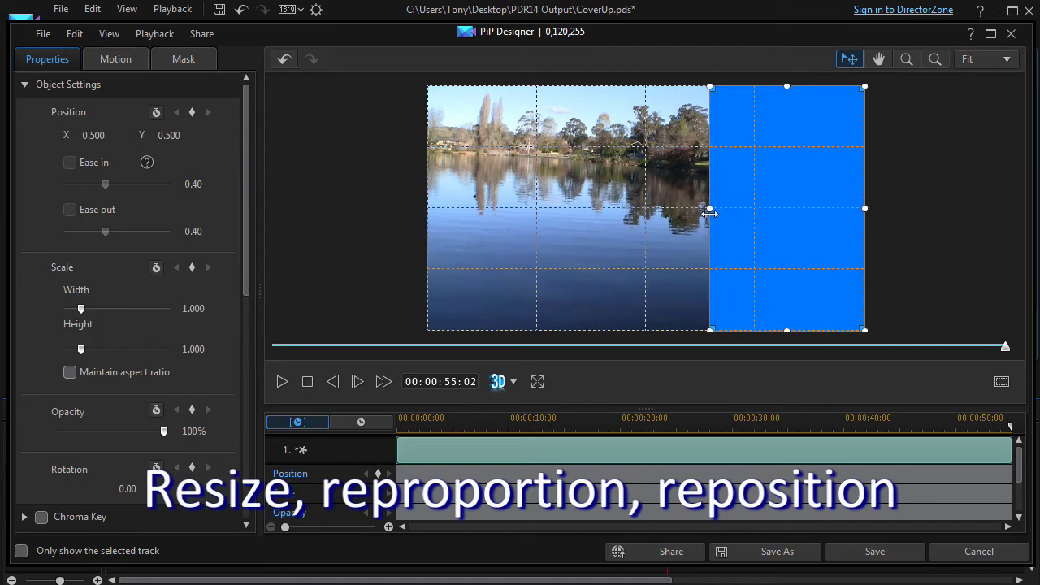
left_click_drag(786, 85, 787, 321)
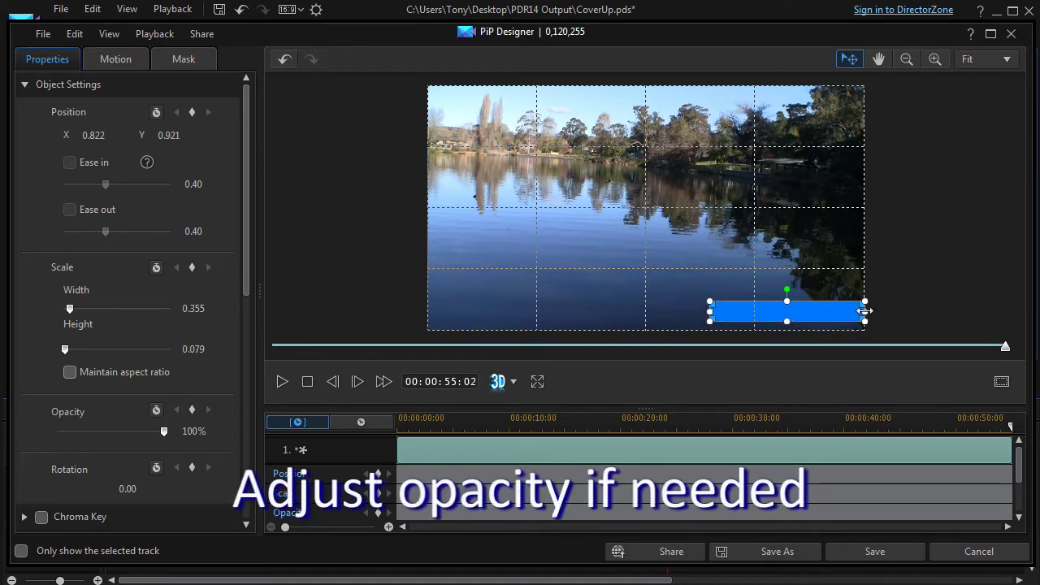
left_click_drag(865, 312, 855, 311)
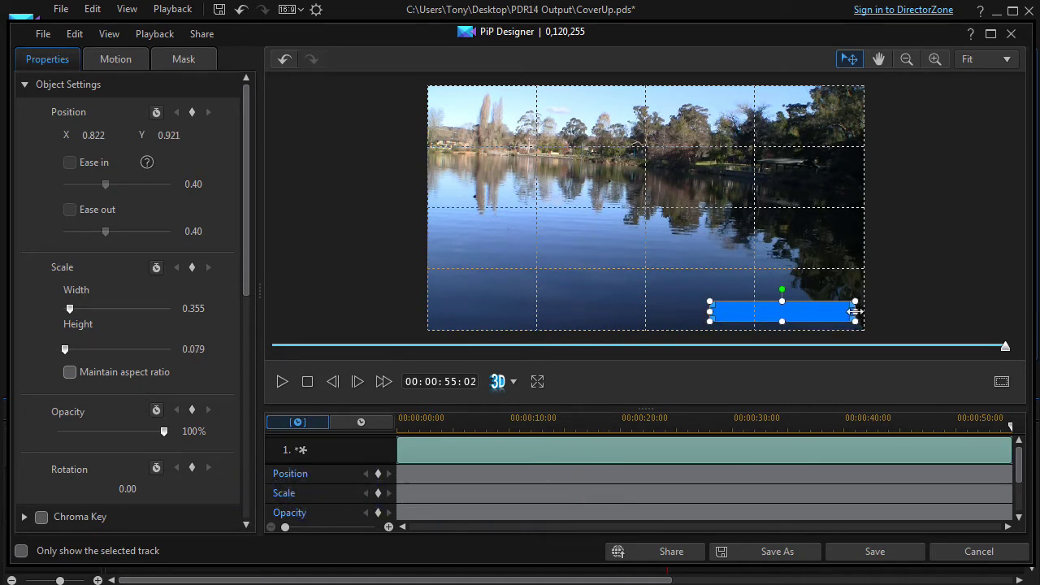
left_click(904, 558)
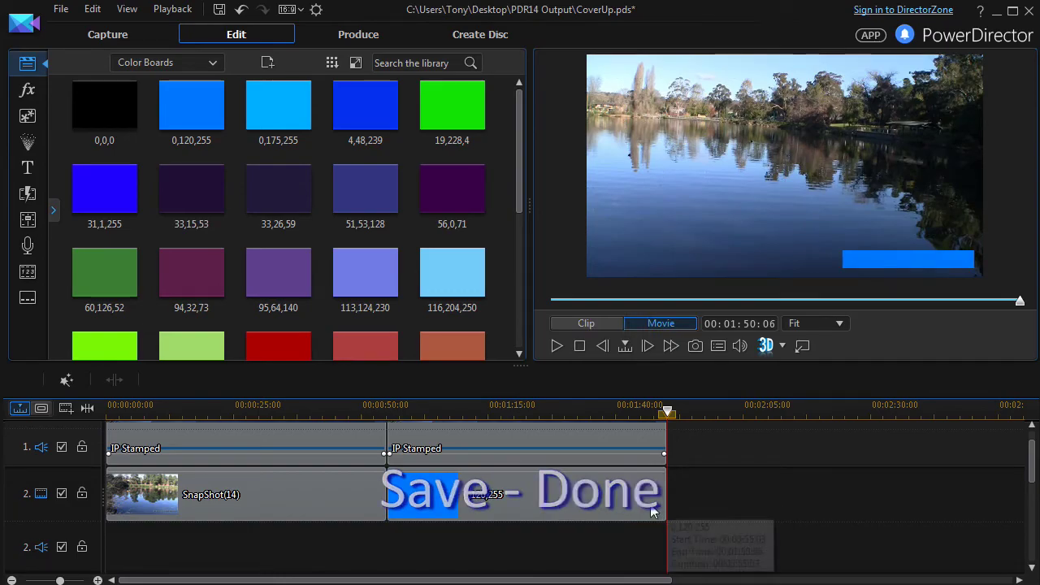
Add a third copy of the IP Stamped clip to track 1, directly after the second one.
left_click(549, 506)
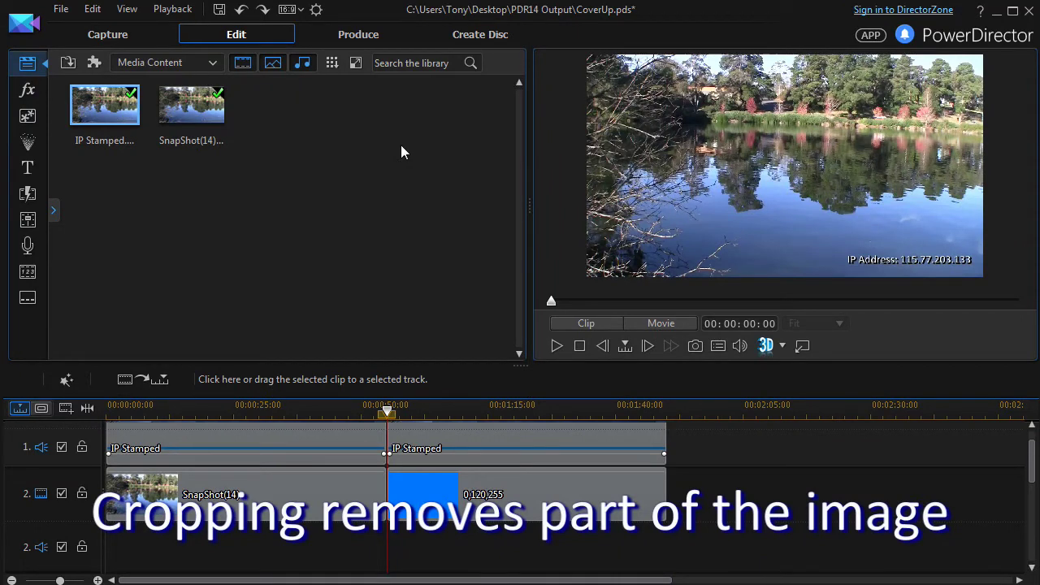
left_click_drag(101, 114, 675, 467)
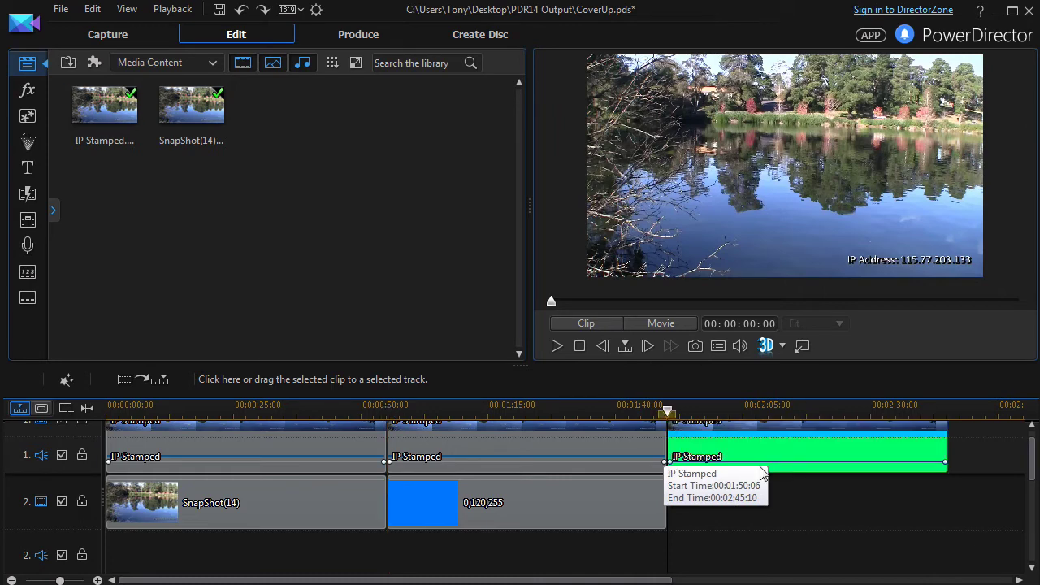
Enable the Crop & Zoom power tool for the third IP Stamped clip and open its Crop/Zoom editor.
left_click(762, 470)
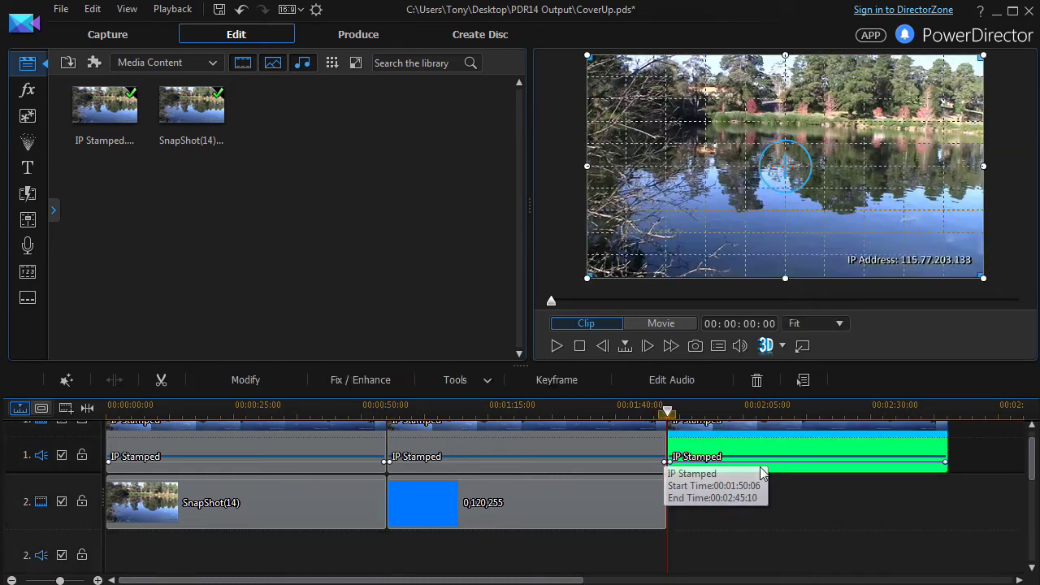
left_click(487, 381)
left_click(474, 402)
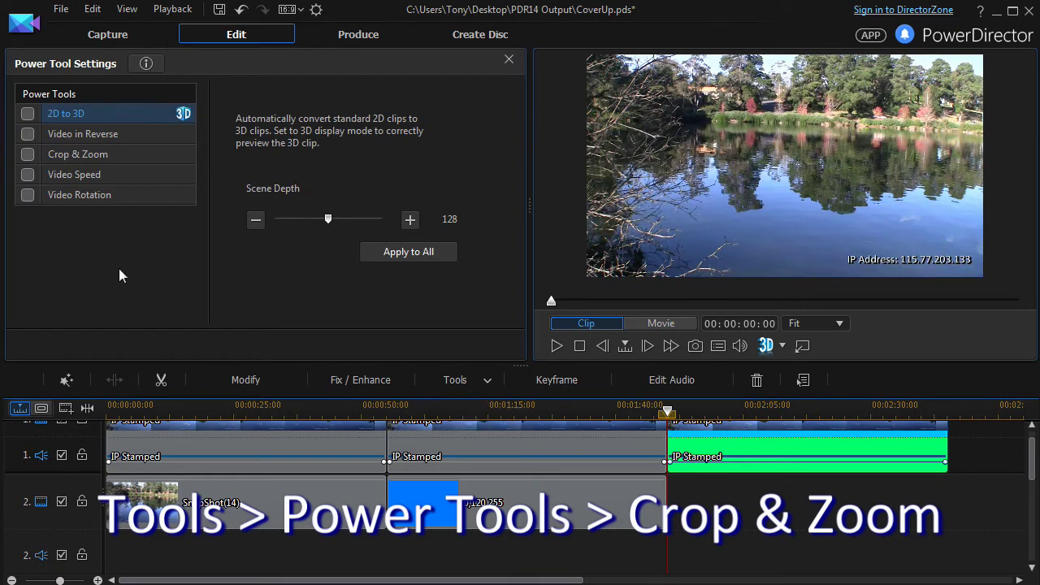
left_click(27, 155)
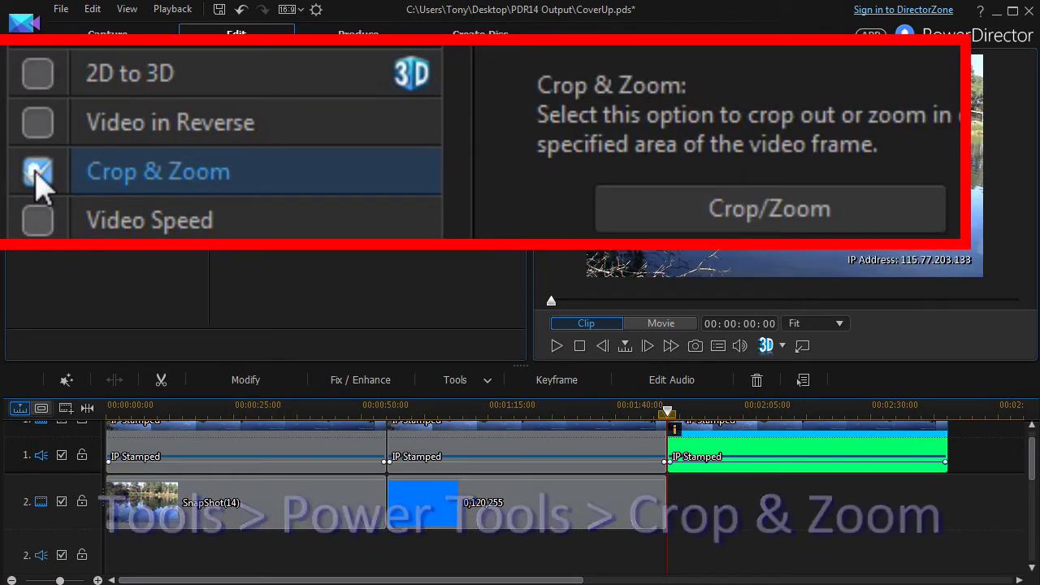
left_click(321, 170)
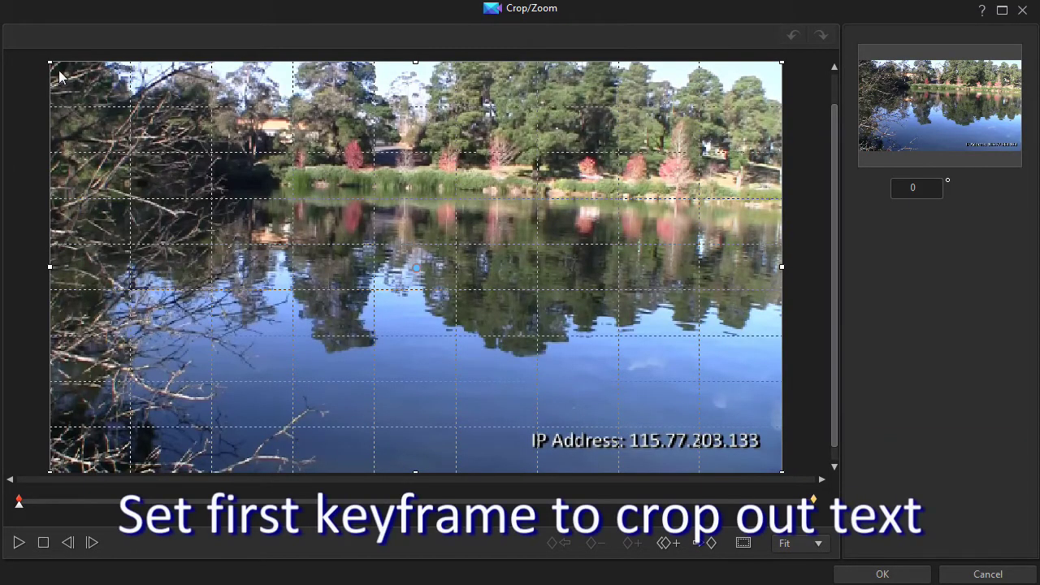
At the first keyframe, shrink and reposition the crop frame just above the IP address text, keeping as much of the image as possible.
left_click_drag(47, 61, 71, 91)
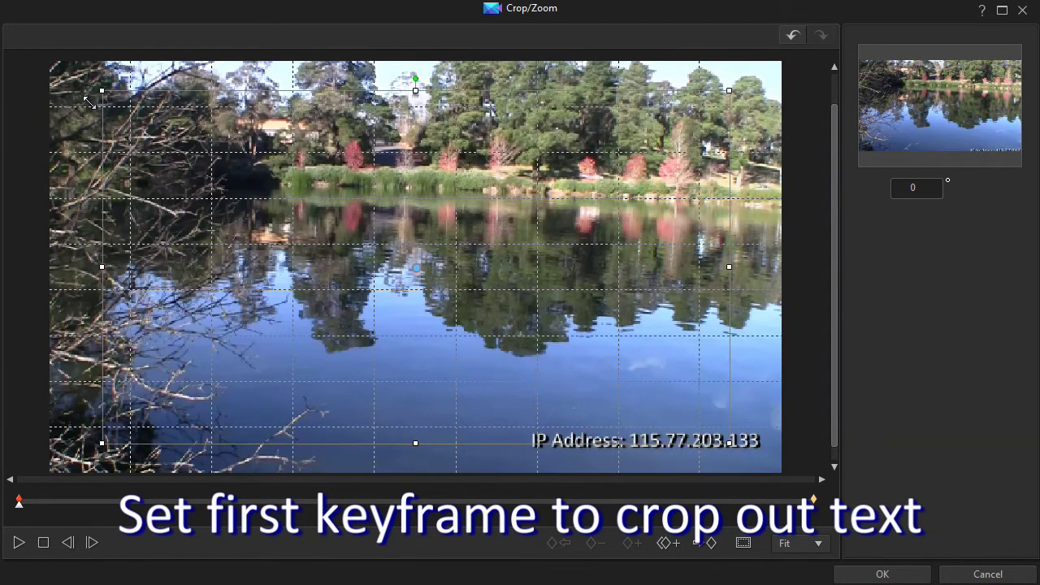
left_click_drag(413, 267, 414, 254)
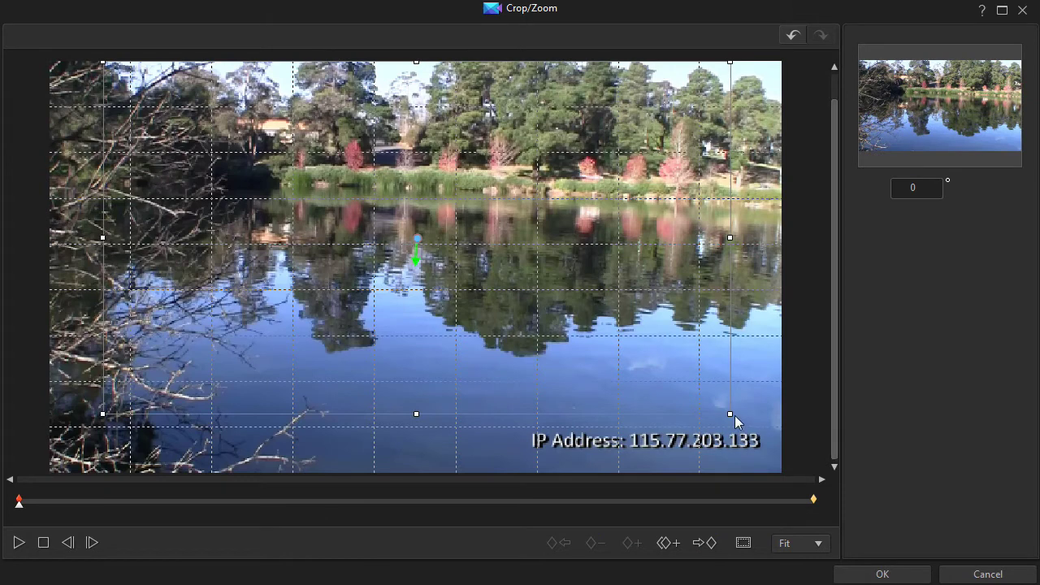
left_click_drag(730, 414, 739, 421)
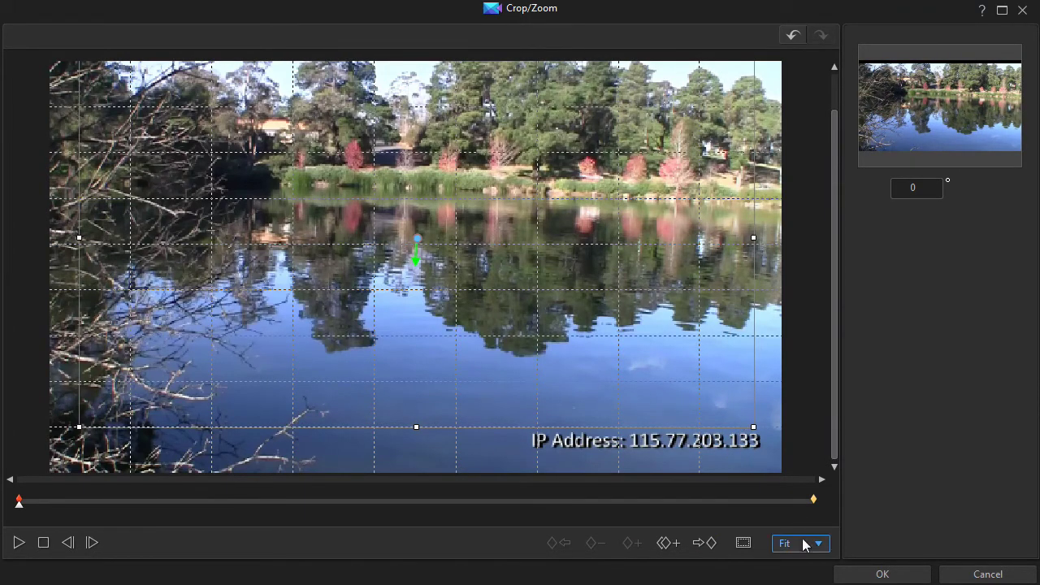
left_click(744, 543)
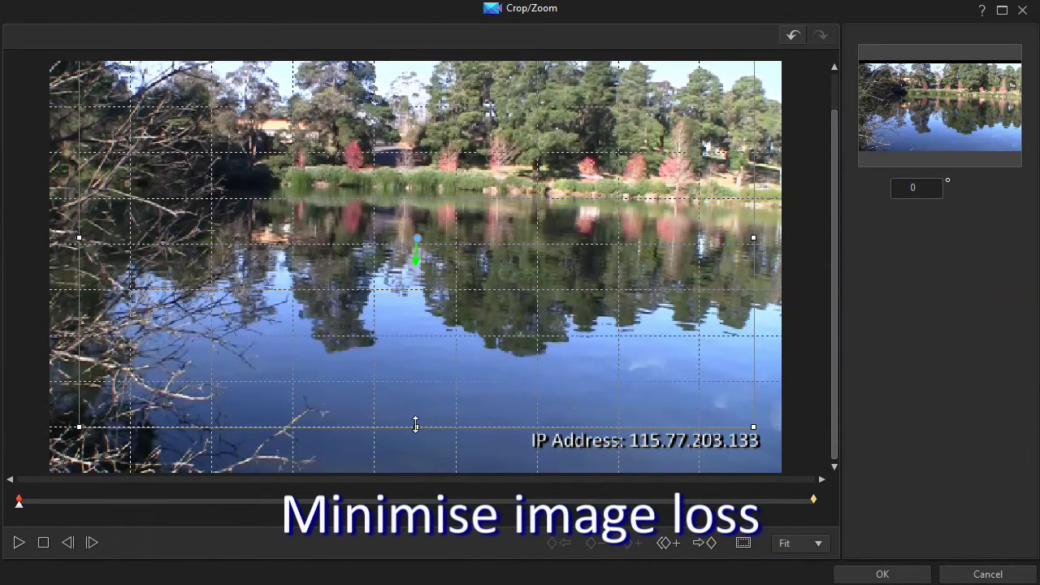
left_click_drag(415, 424, 420, 409)
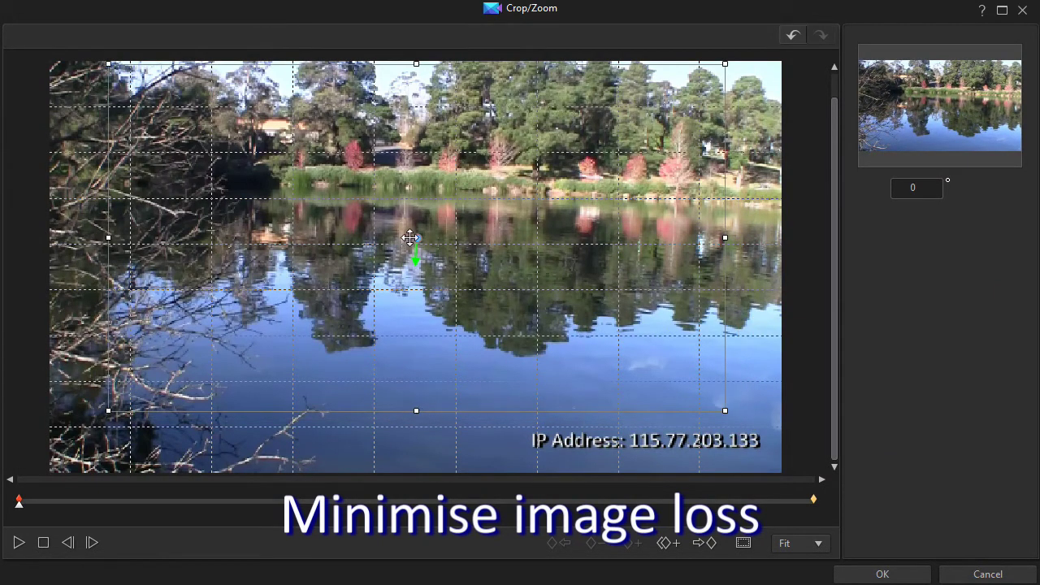
left_click_drag(418, 236, 416, 248)
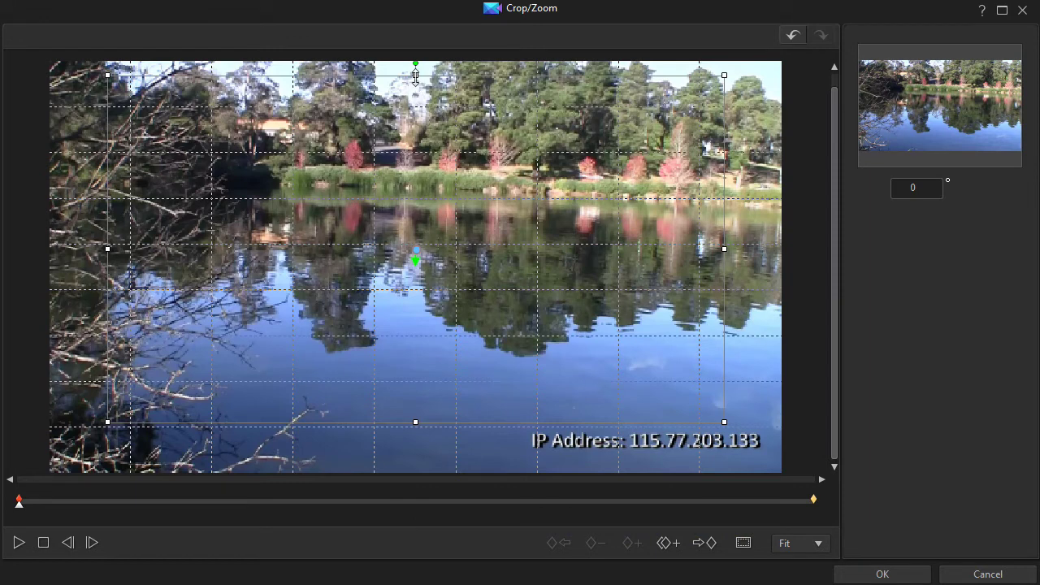
left_click_drag(415, 74, 413, 66)
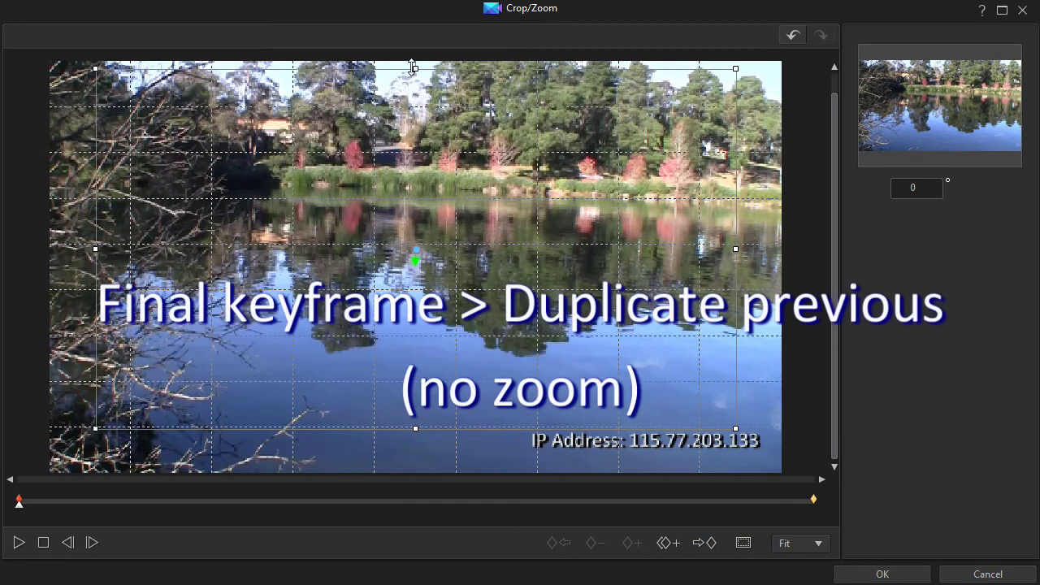
Duplicate the previous keyframe's crop onto the final keyframe so there is no zoom, and accept the crop settings.
left_click(712, 545)
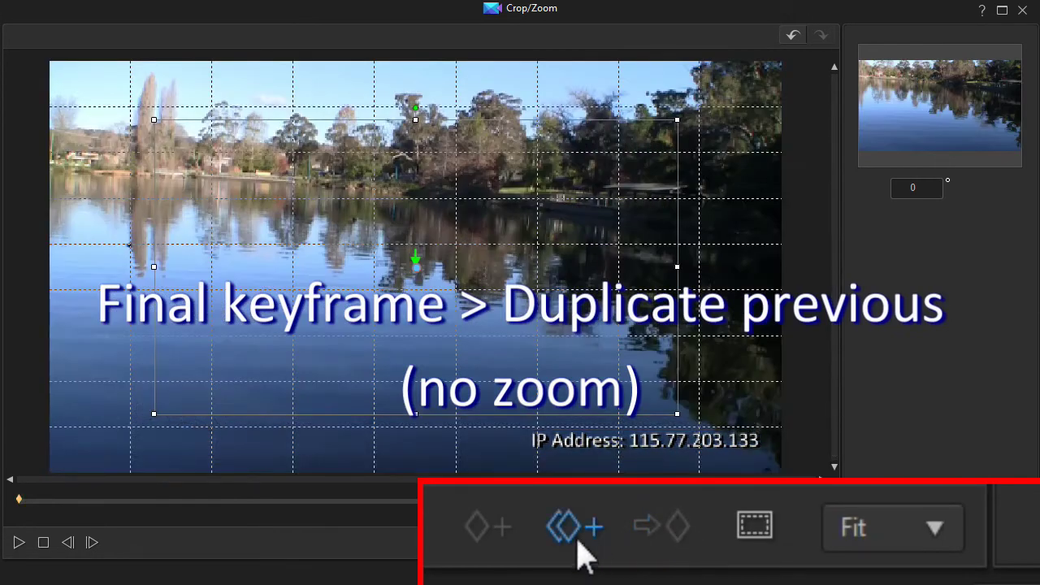
left_click(703, 561)
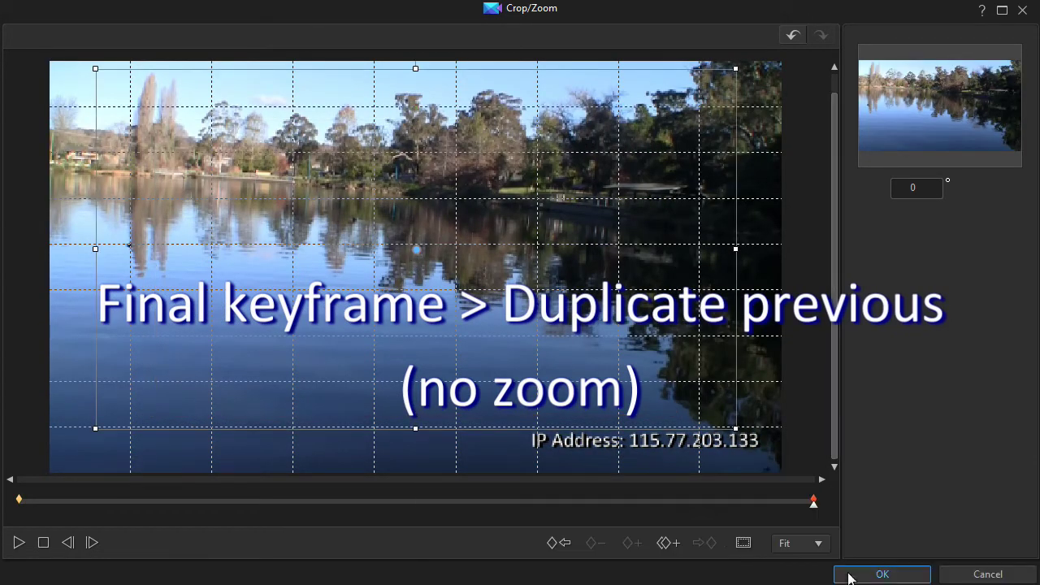
left_click(879, 573)
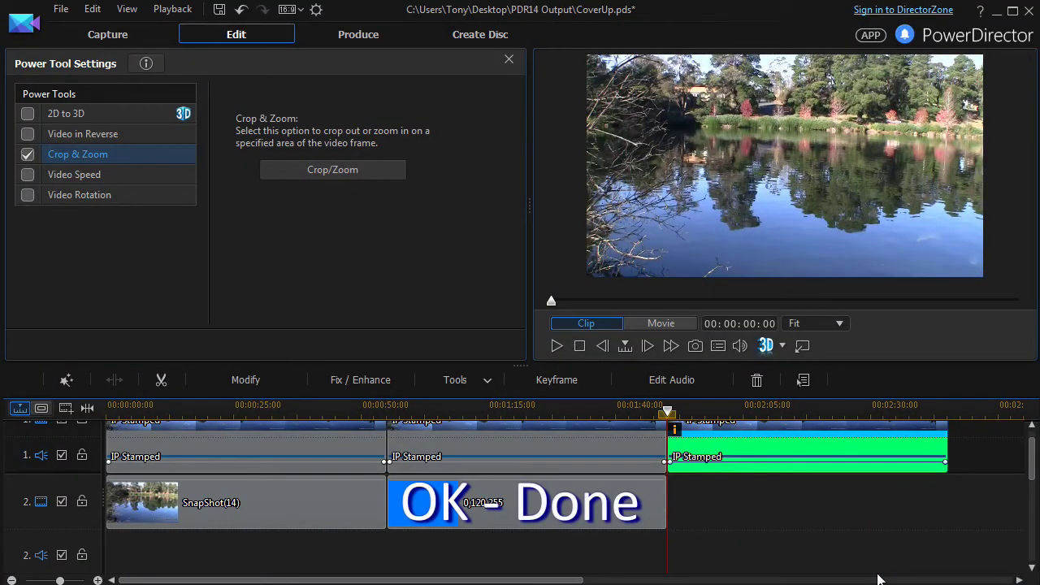
Play the first few seconds of the third clip in the movie preview to check the crop, then pause.
left_click(802, 510)
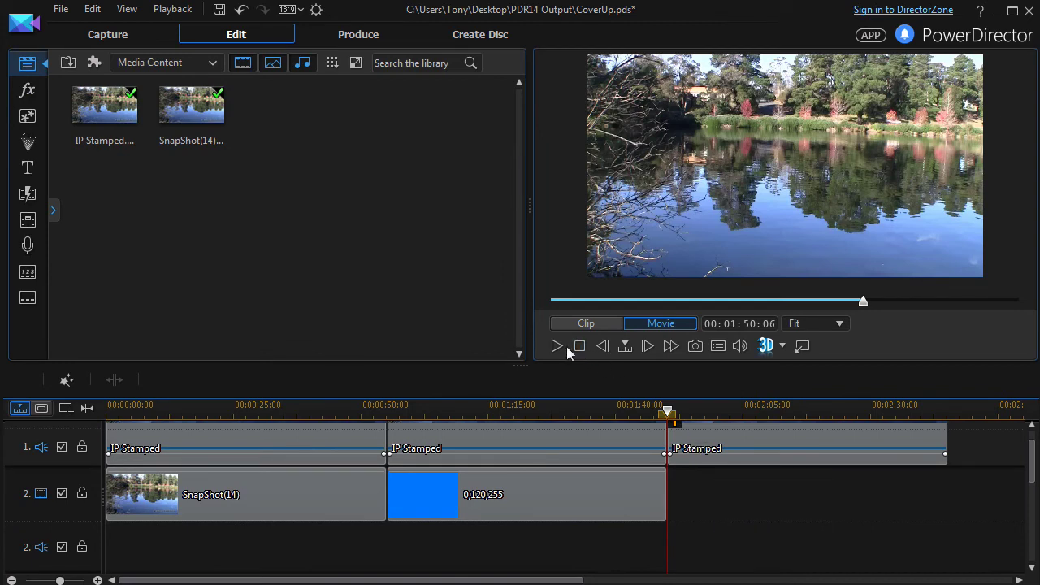
left_click(555, 345)
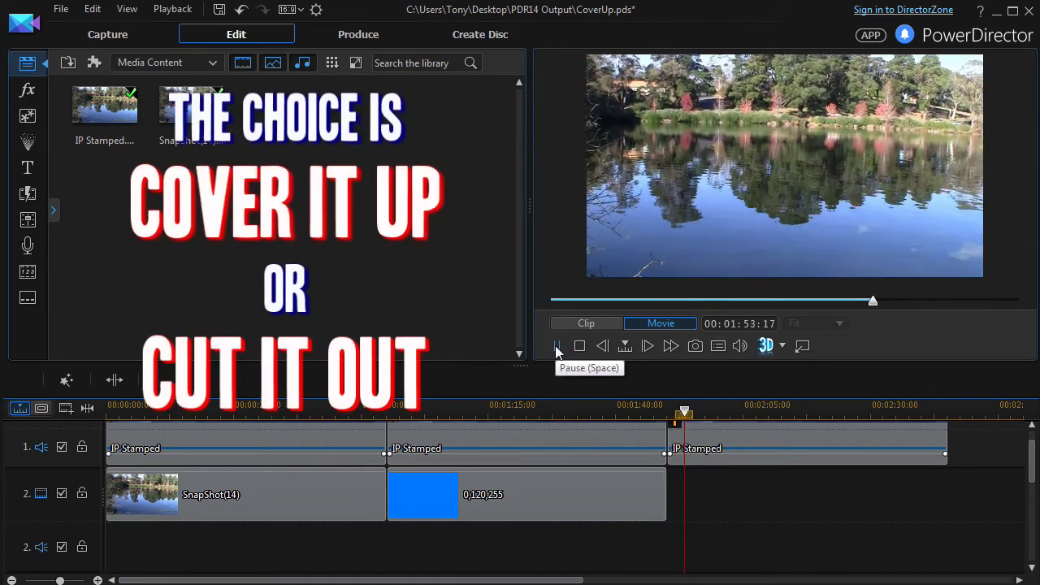
left_click(556, 346)
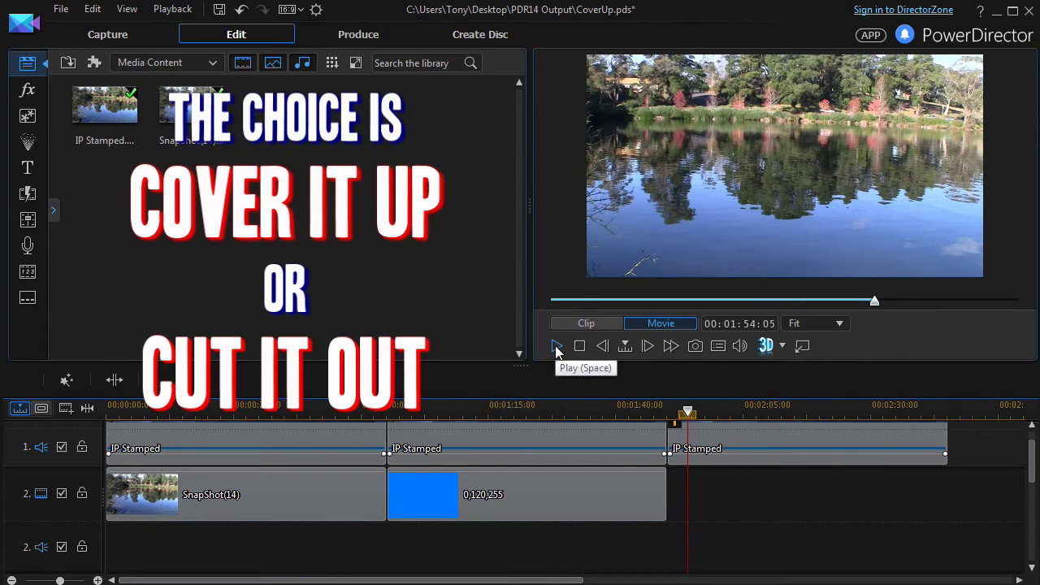